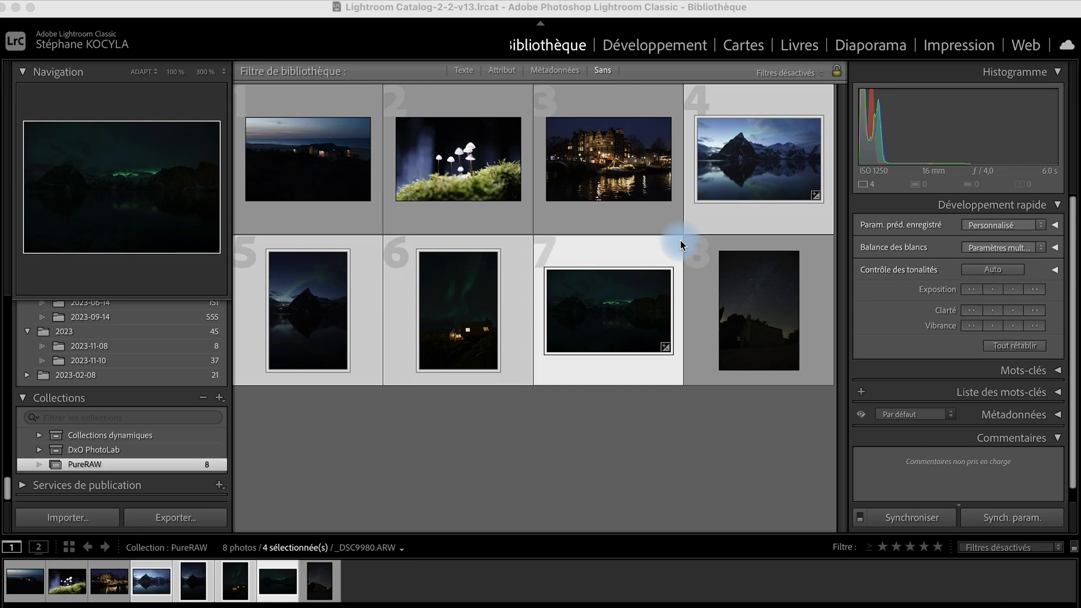
Select only the aurora photo _DSC9980.ARW in the grid and open it in Développement.
click(737, 311)
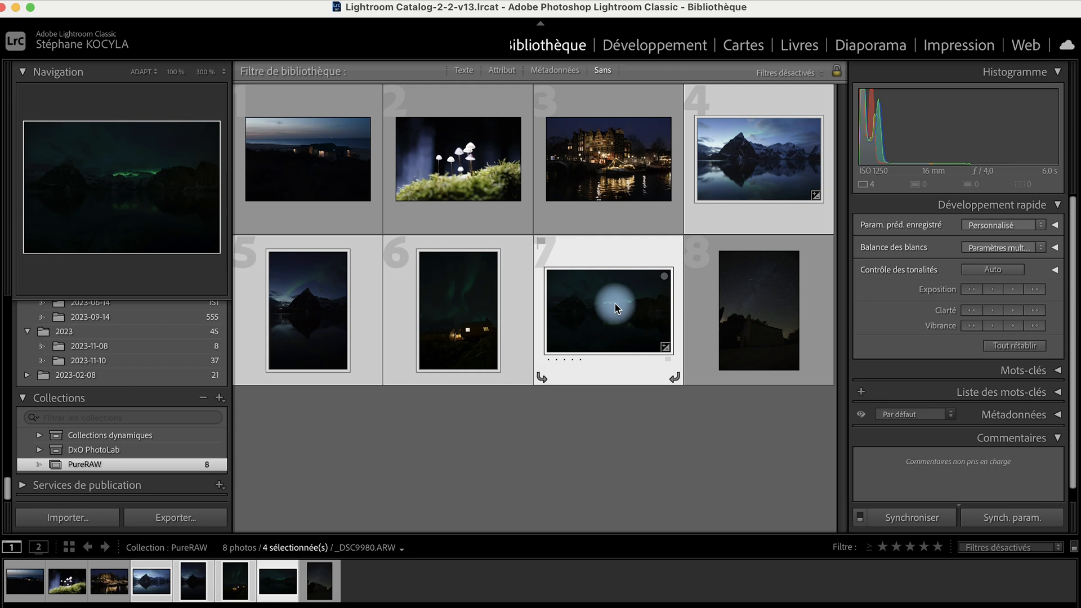
click(592, 169)
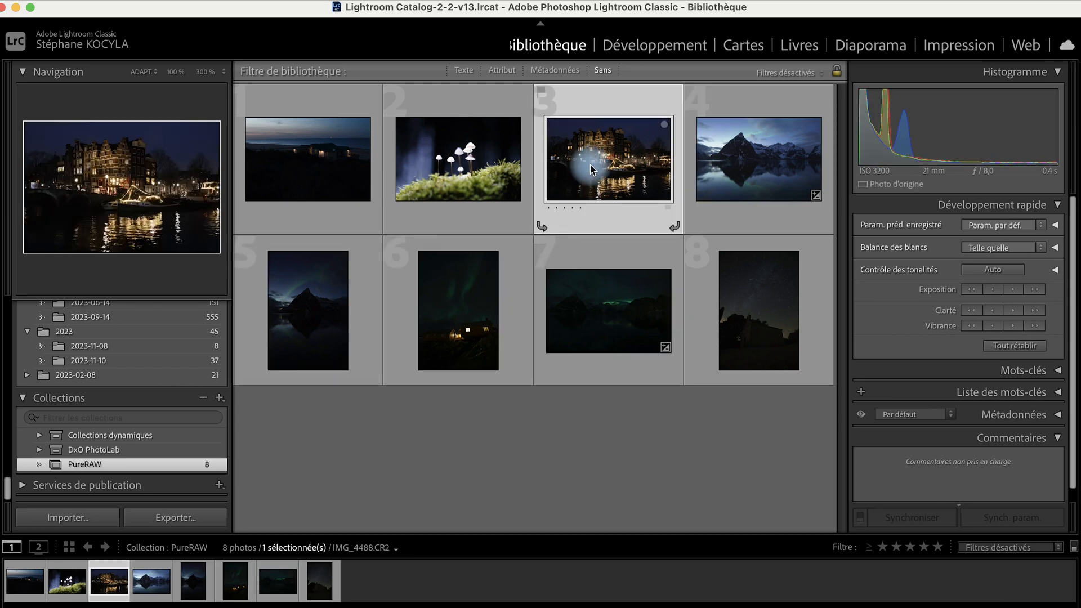
click(593, 325)
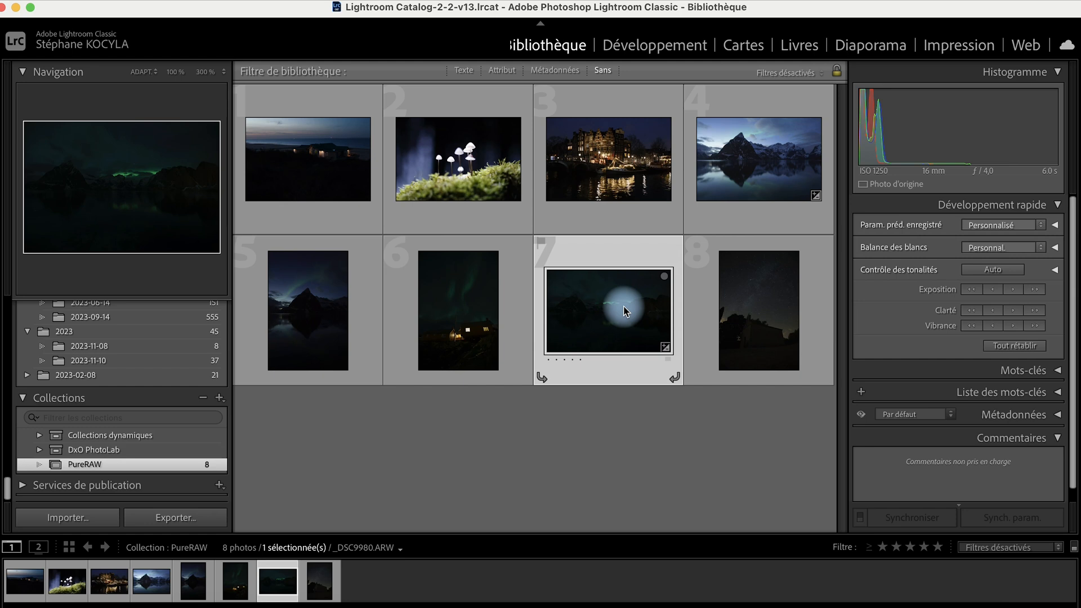
click(663, 49)
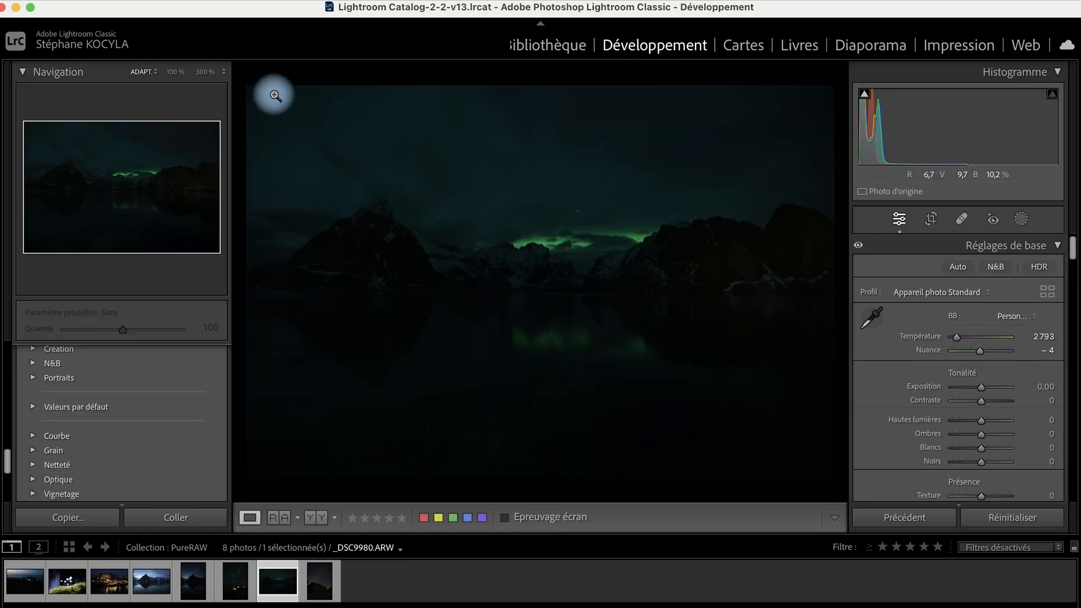
Send _DSC9980.ARW to DxO PureRAW 3 via Fichier > Module externe - Extras.
click(144, 4)
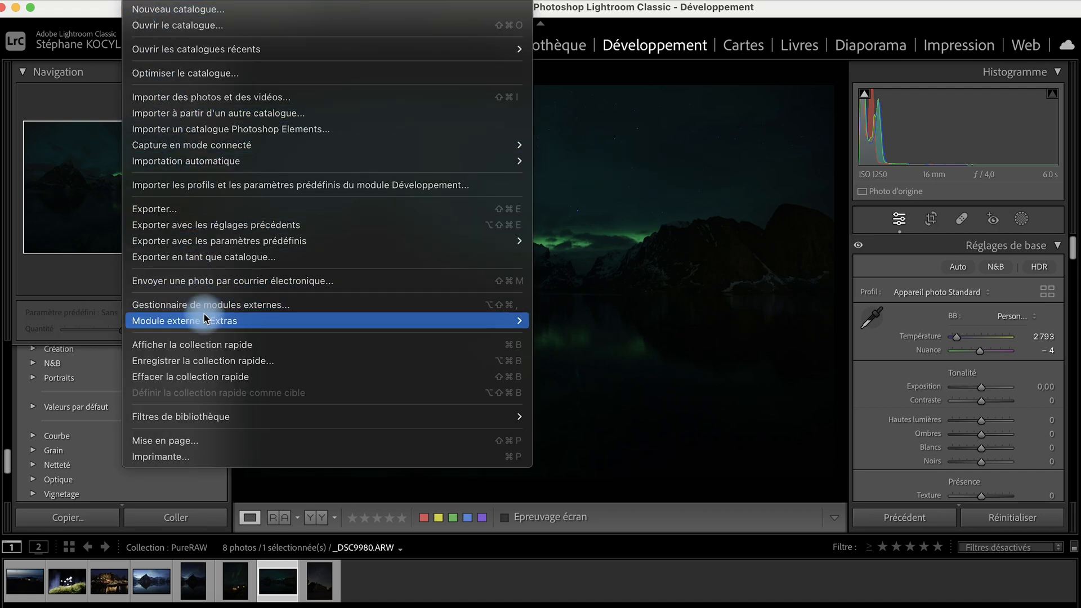
mouse_move(206, 322)
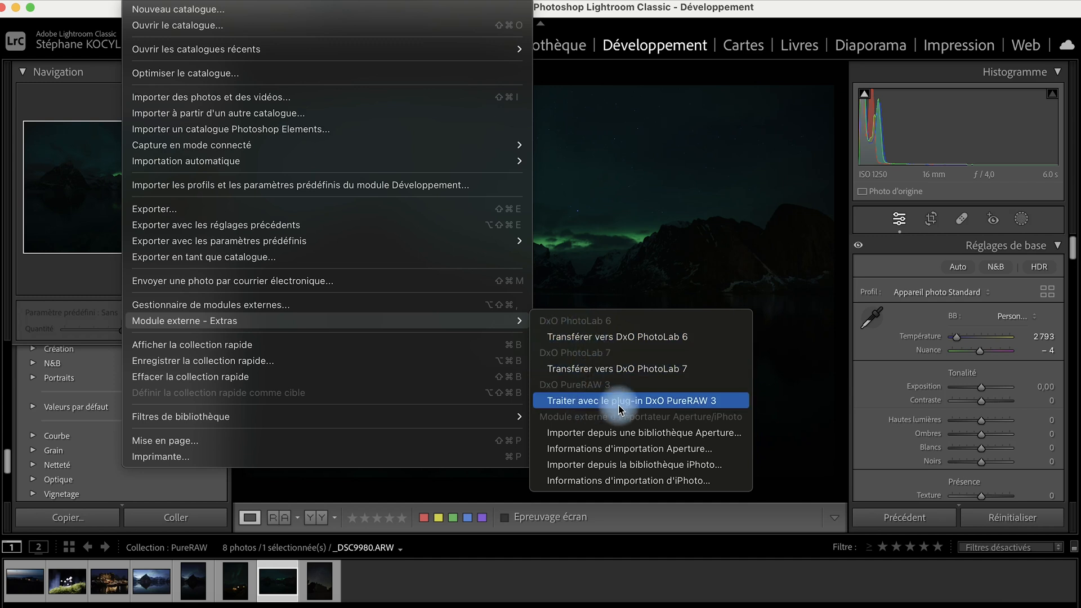
click(657, 401)
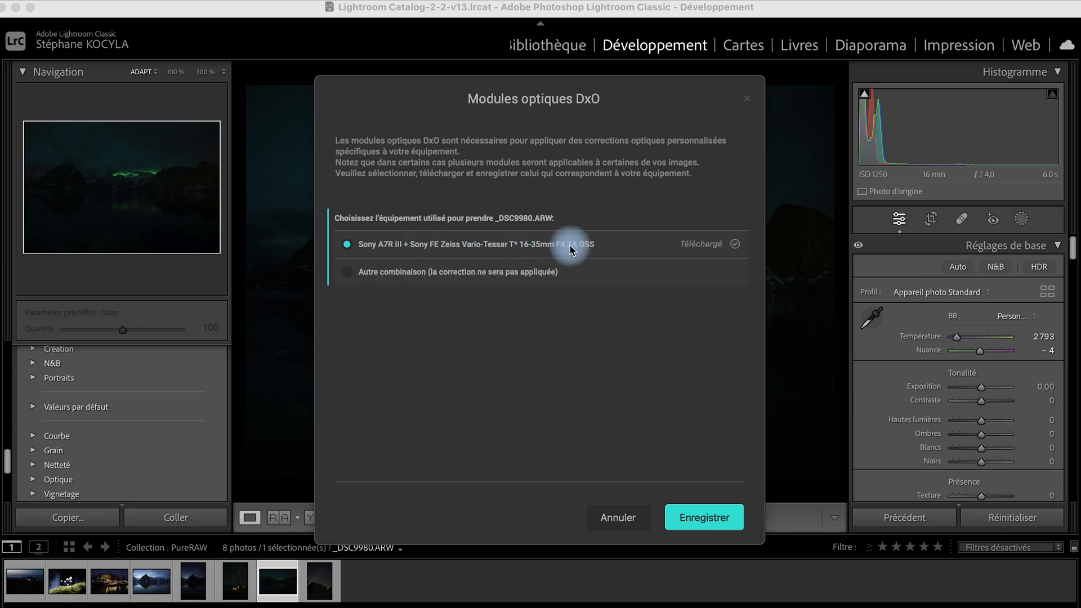
Save the Sony A7R III + Zeiss 16-35mm lens module choice.
click(703, 516)
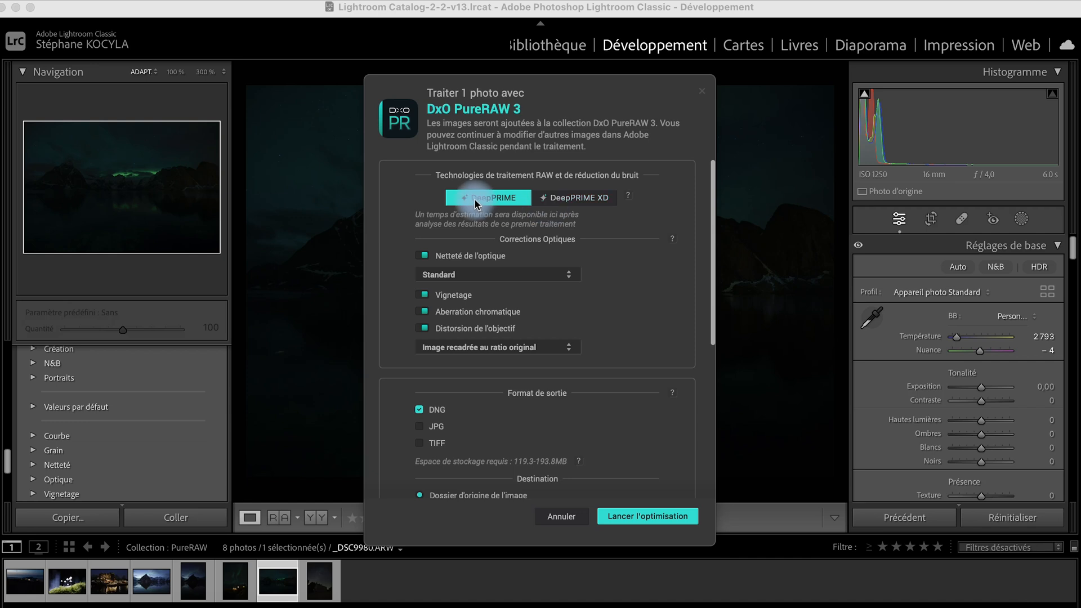
Choose DeepPRIME XD denoising and set Netteté de l'optique to Élevée.
click(579, 202)
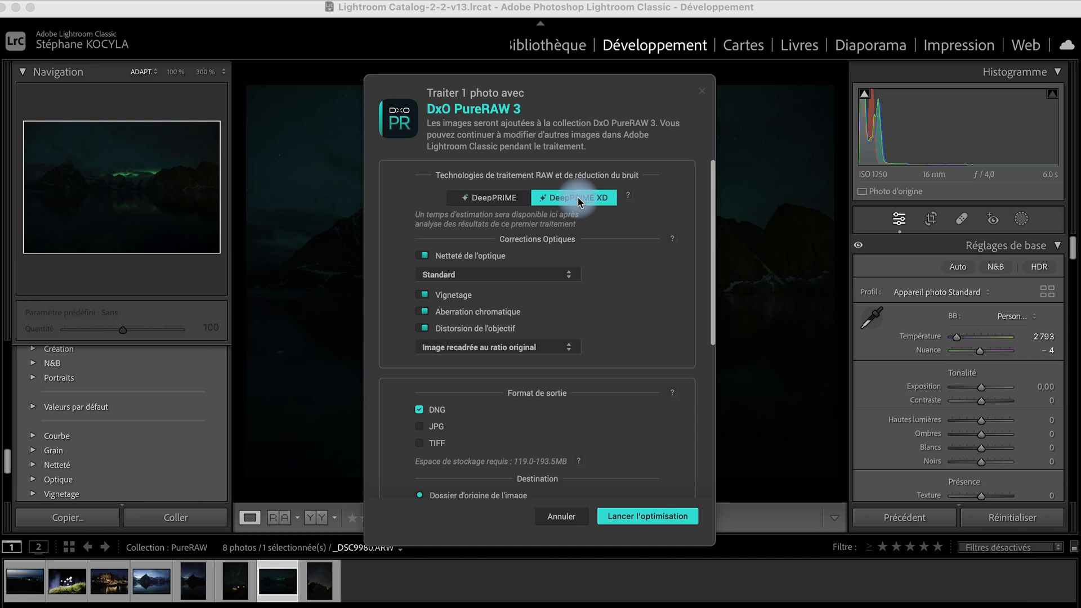
scroll(514, 306, down, 3)
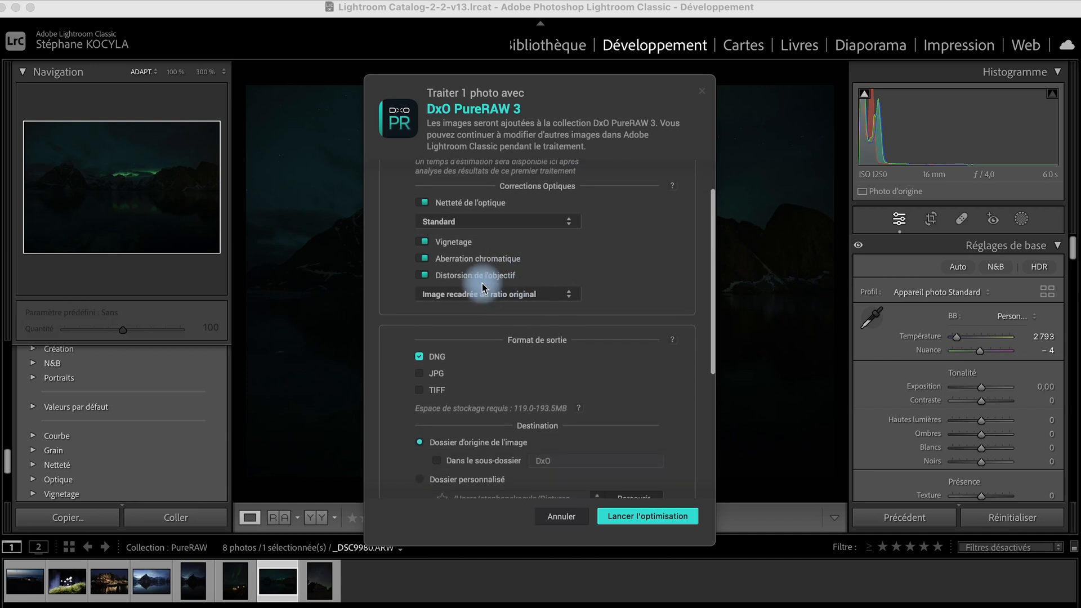
click(504, 220)
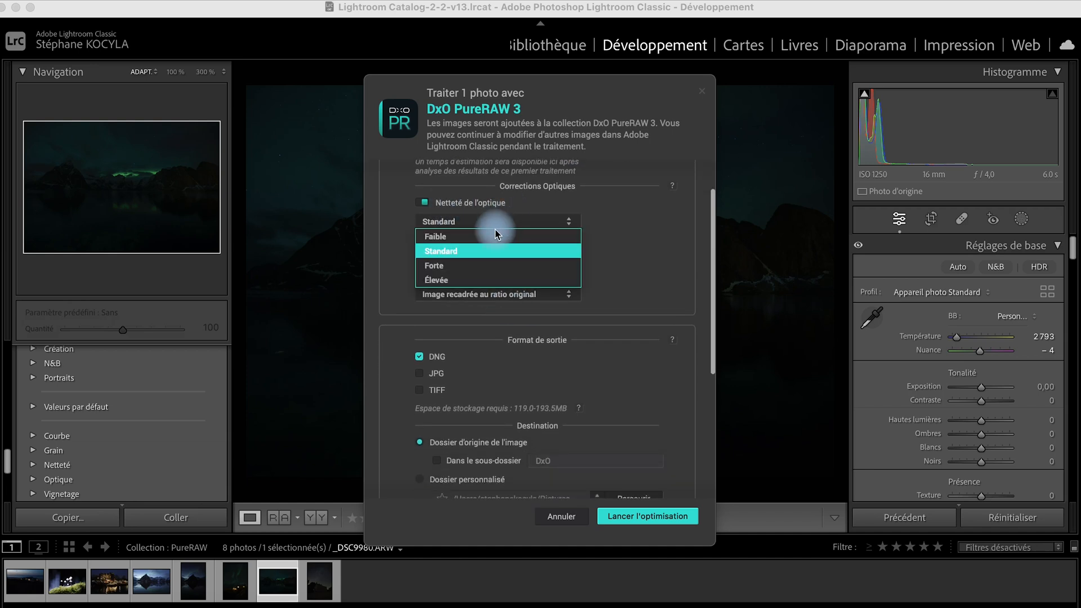
click(475, 279)
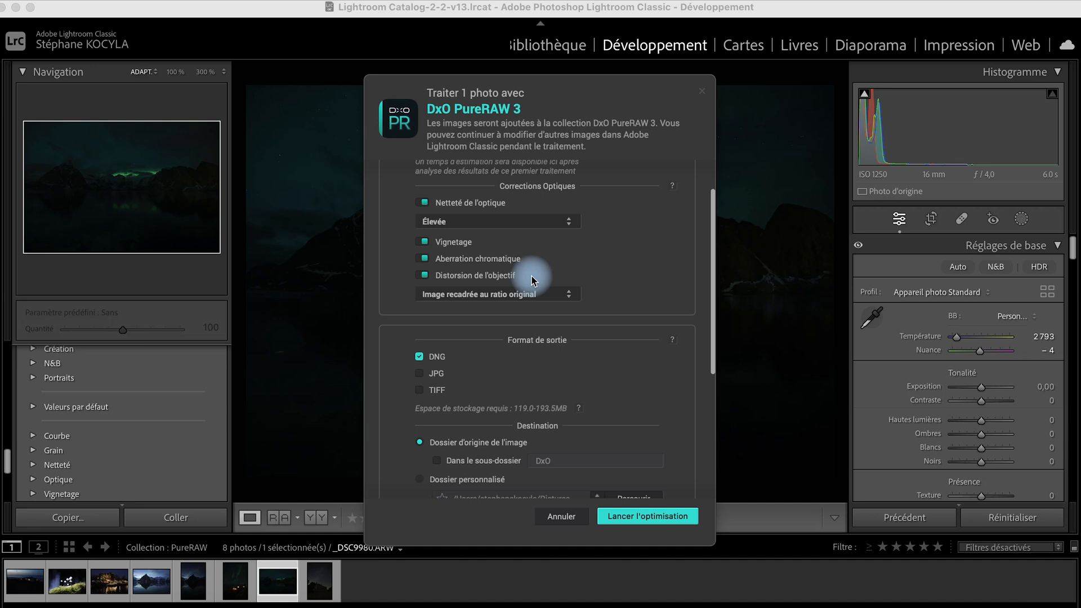
Keep distortion-correction cropping at the original aspect ratio.
click(560, 295)
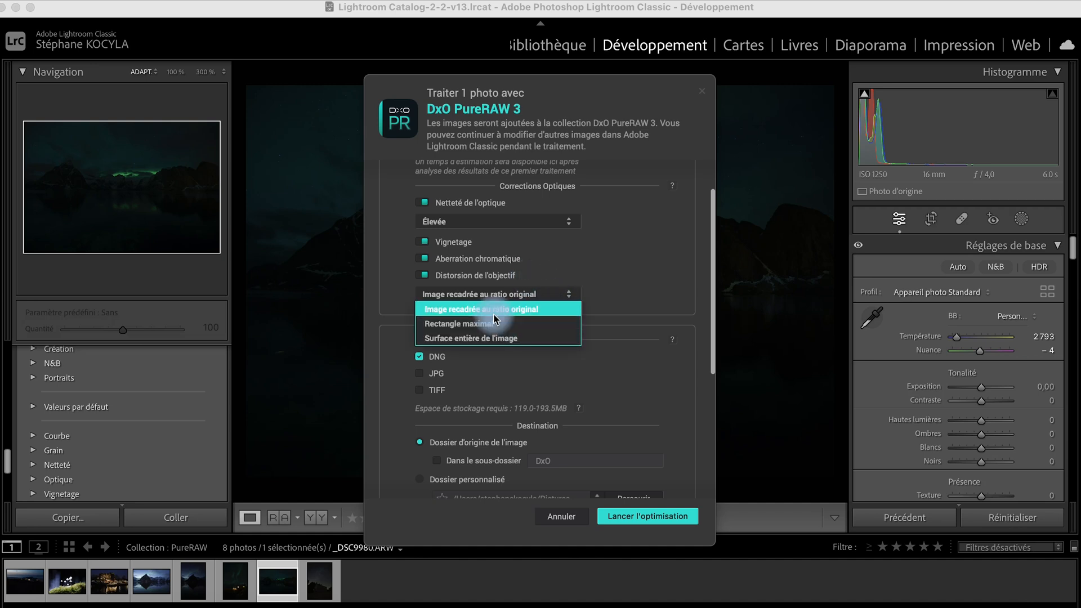
click(524, 314)
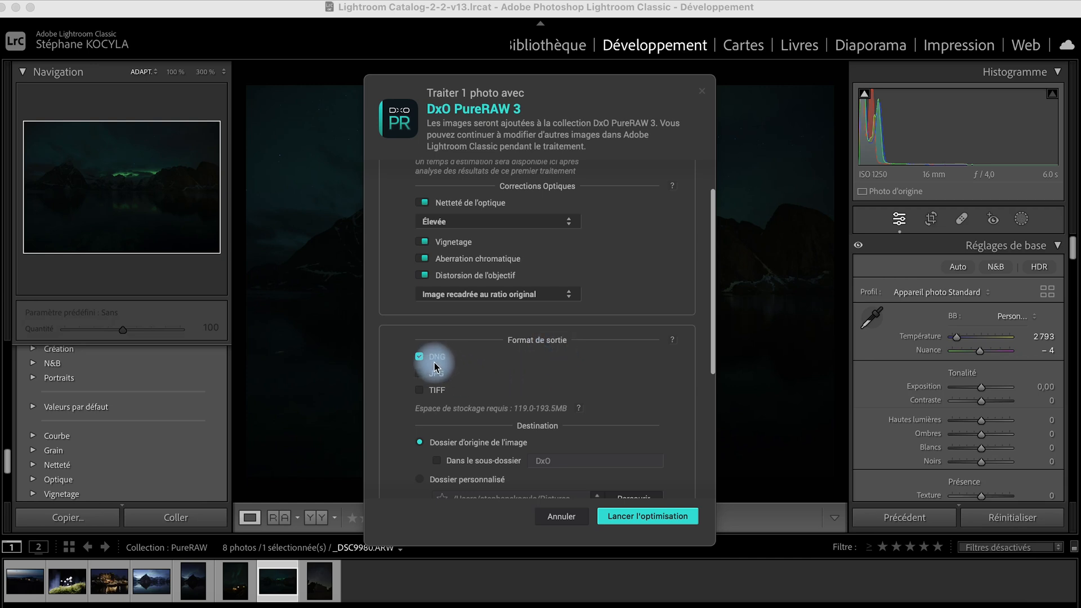
scroll(653, 413, down, 3)
scroll(653, 415, down, 5)
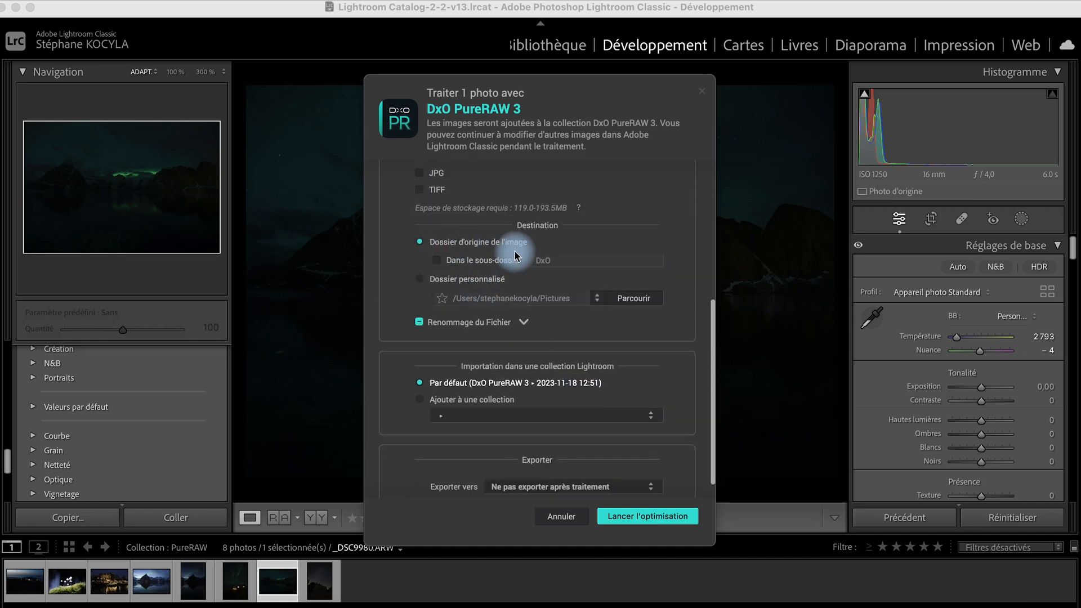
scroll(514, 284, down, 1)
Under Renommage du Fichier, add the custom text suffix 'PureRAW' to output names.
click(524, 299)
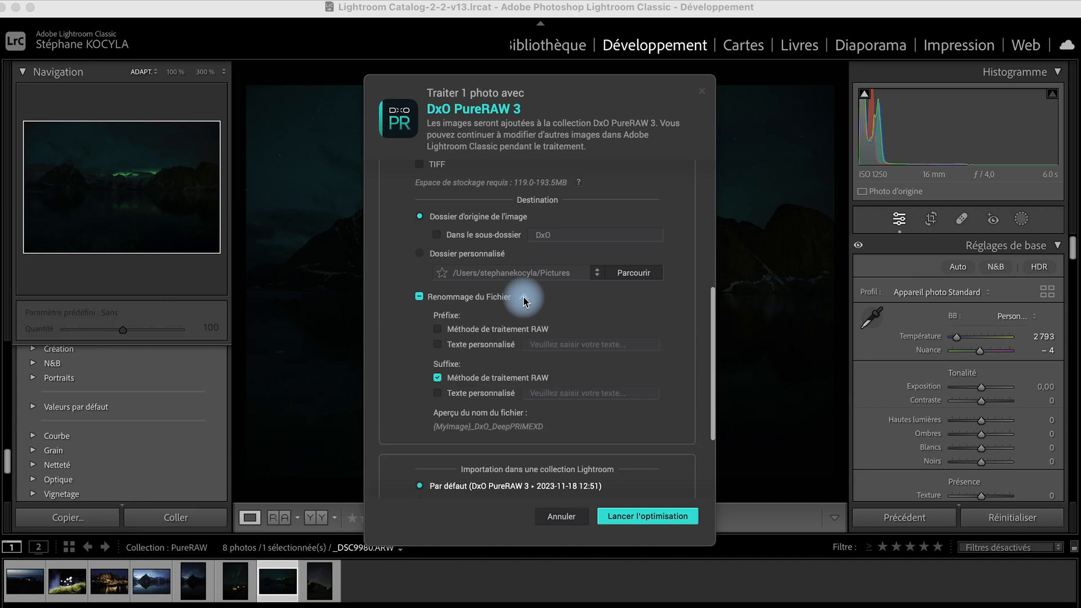
click(438, 394)
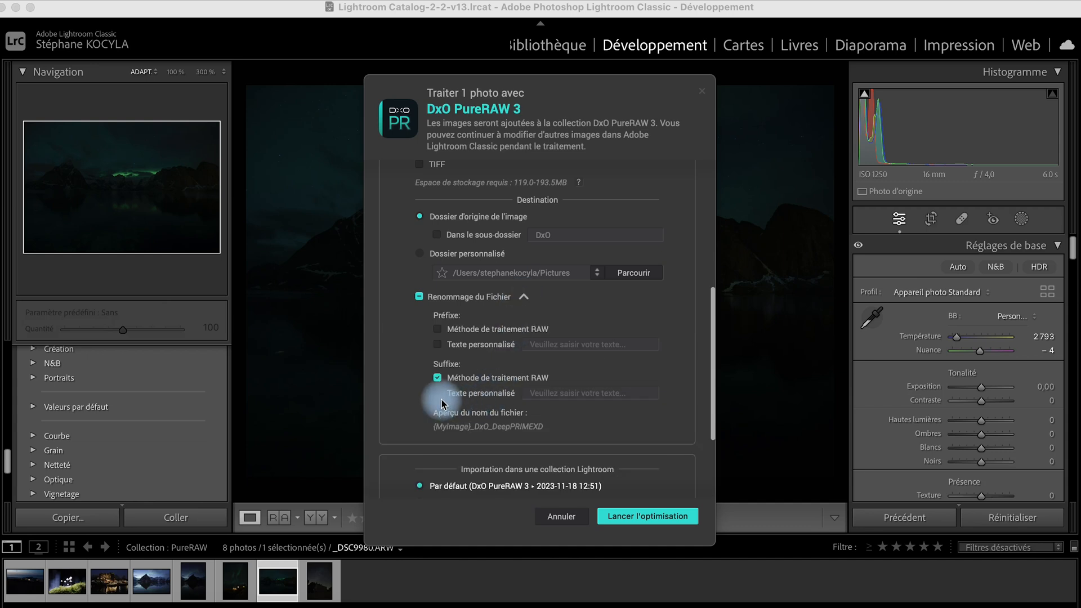
click(579, 396)
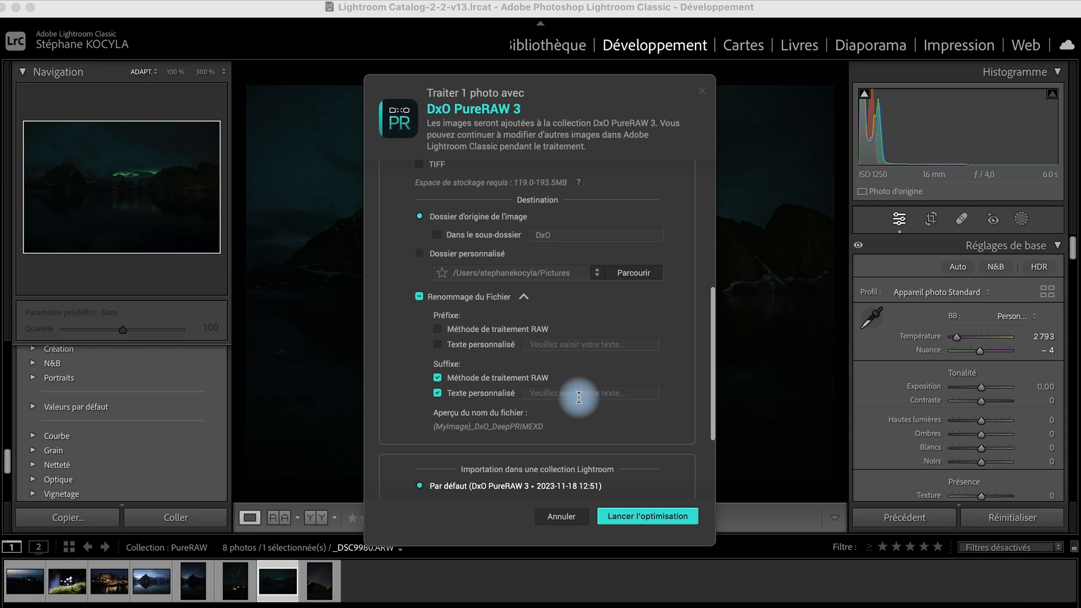
text(PureRAW)
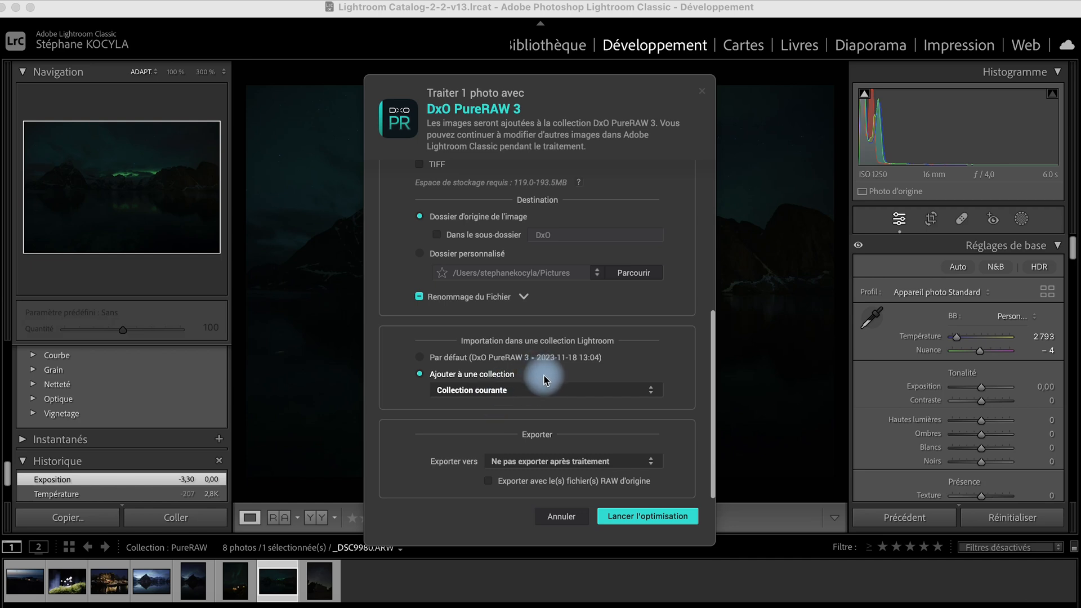
Keep Collection courante as the import target and launch the optimisation.
click(556, 388)
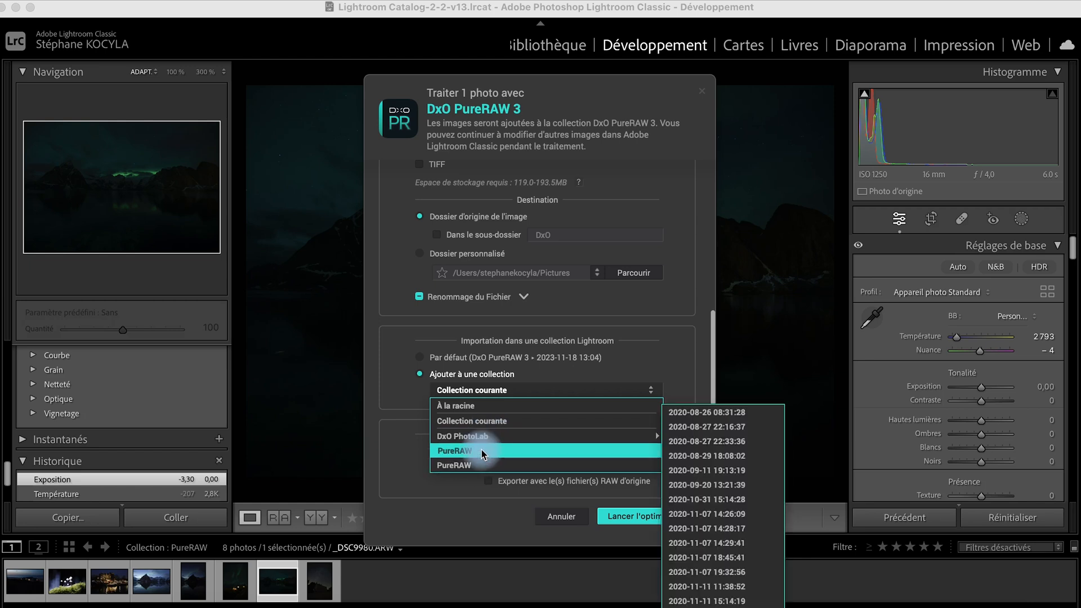
click(495, 392)
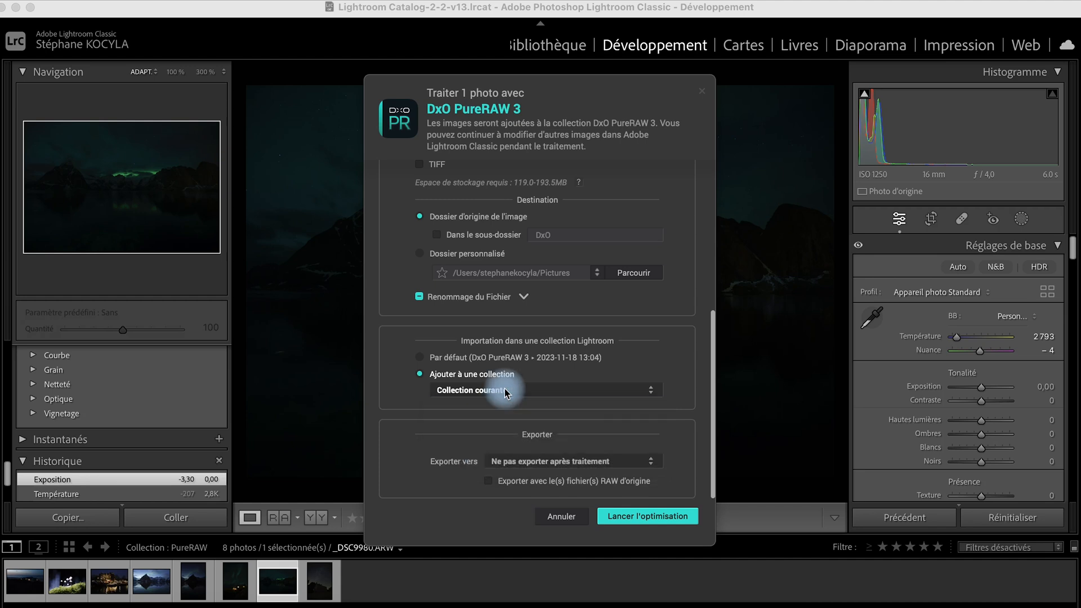
click(675, 517)
Resolve the existing-file conflict so the aurora photo finishes processing.
click(634, 336)
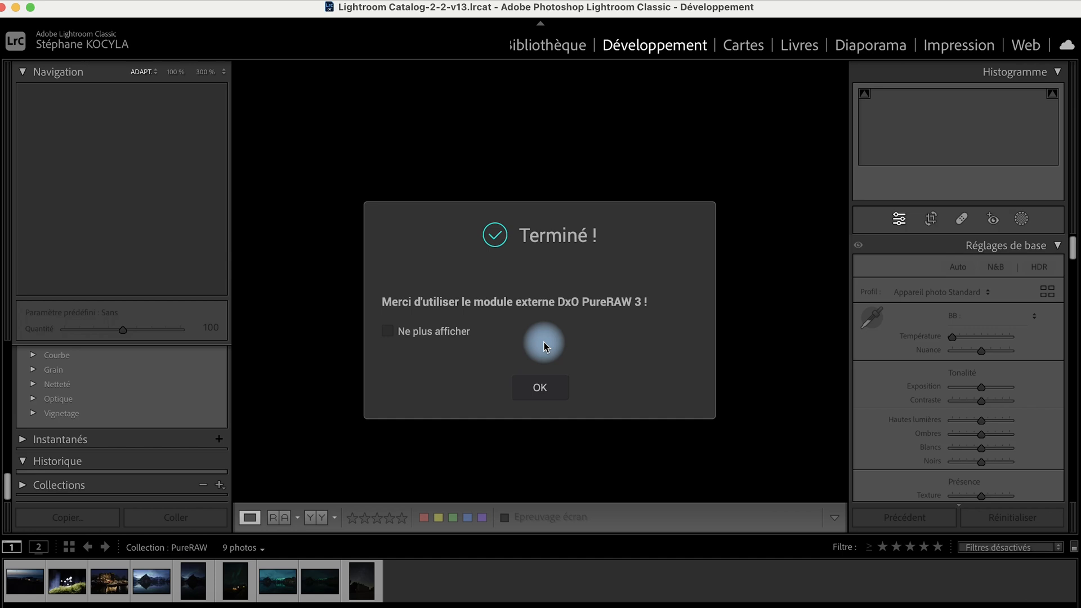
Dismiss the completion notice and compare the denoised DNG against the original ARW.
click(543, 380)
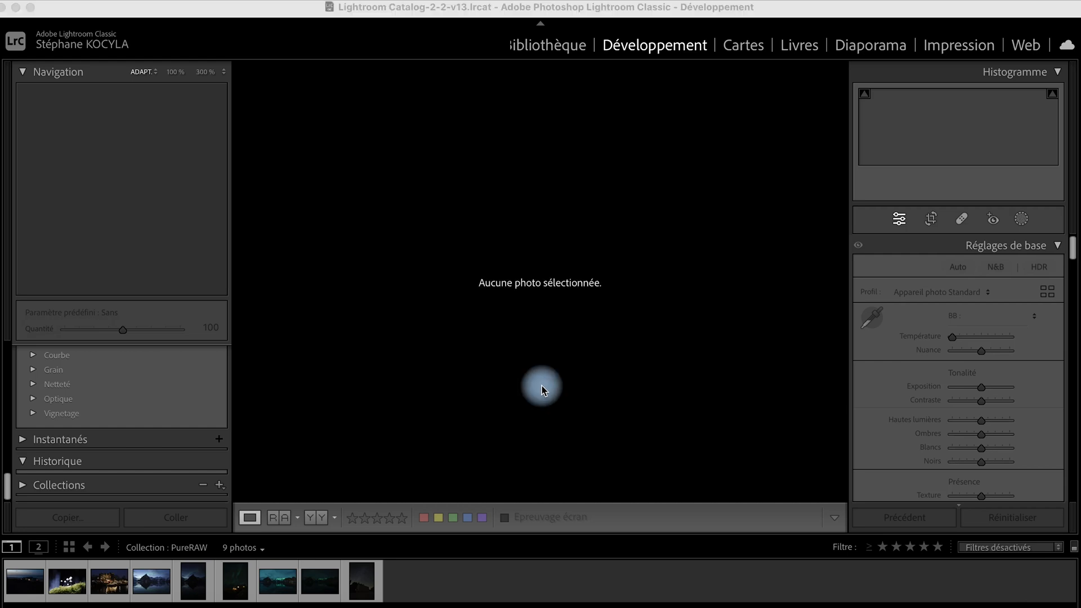
click(277, 586)
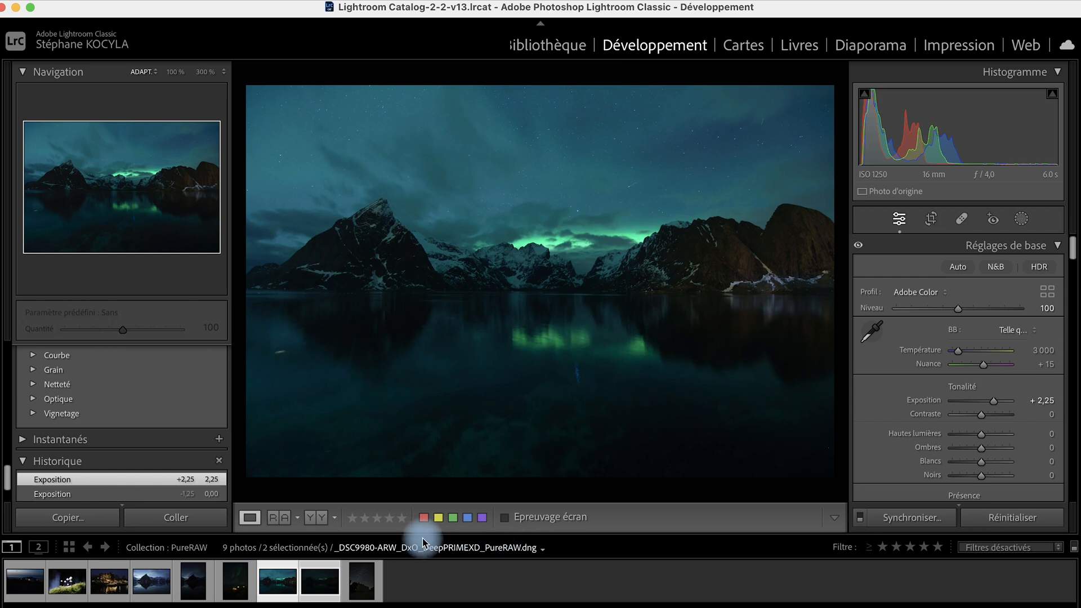
click(326, 594)
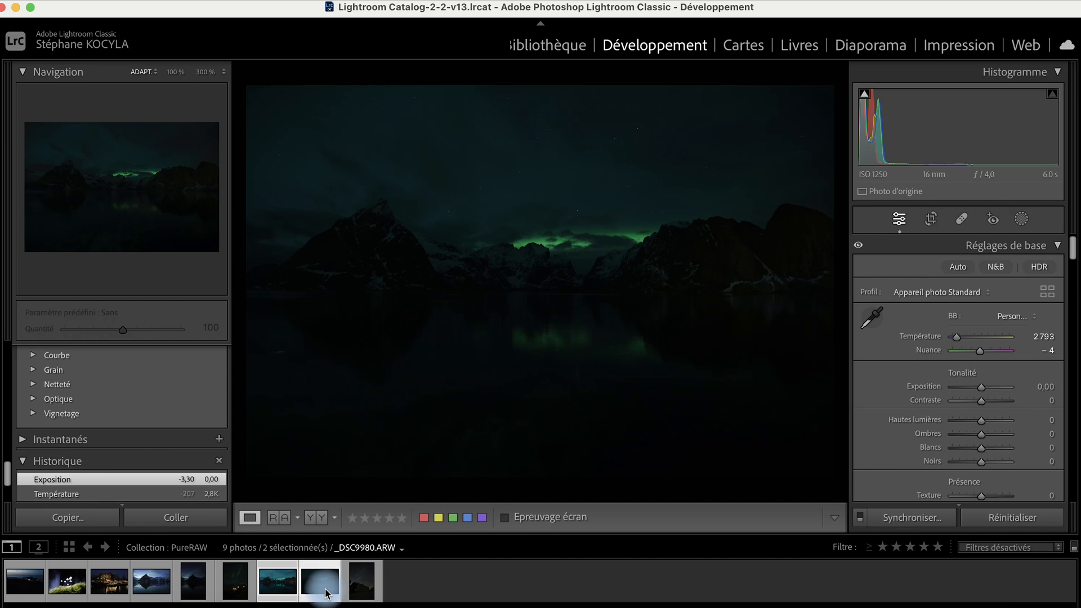
click(286, 592)
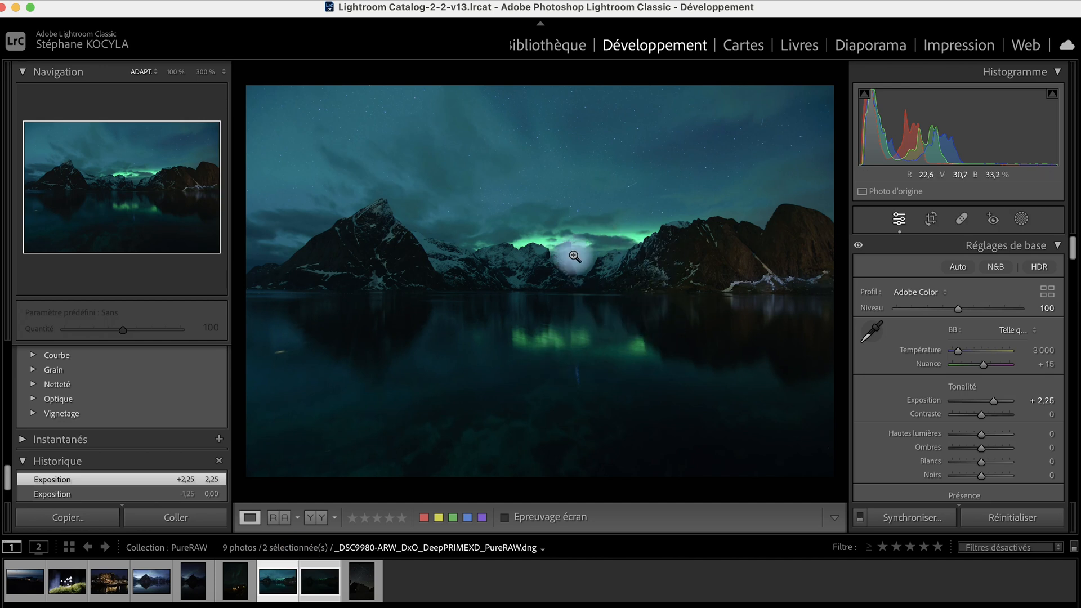
Raise the original ARW's exposure to +2,70 and zoom to 300% on the mountain.
click(319, 586)
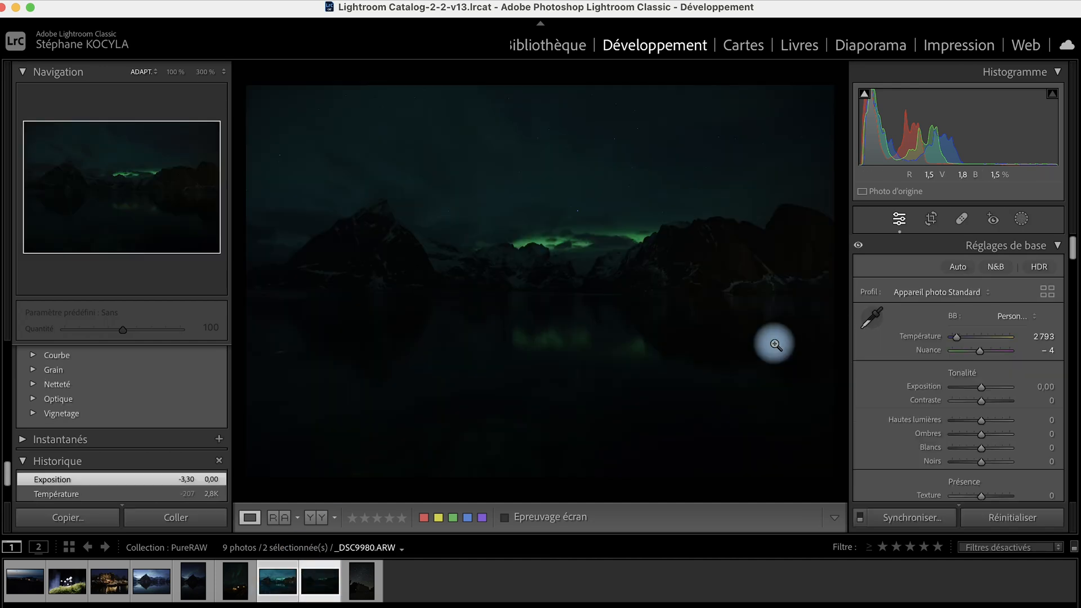
drag(986, 390, 997, 392)
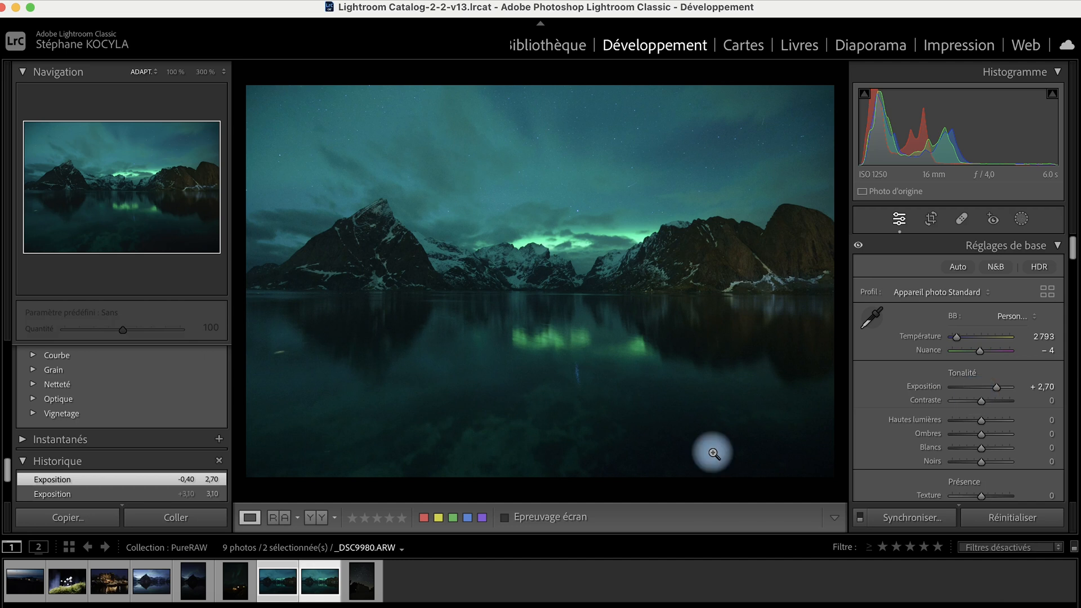
click(415, 232)
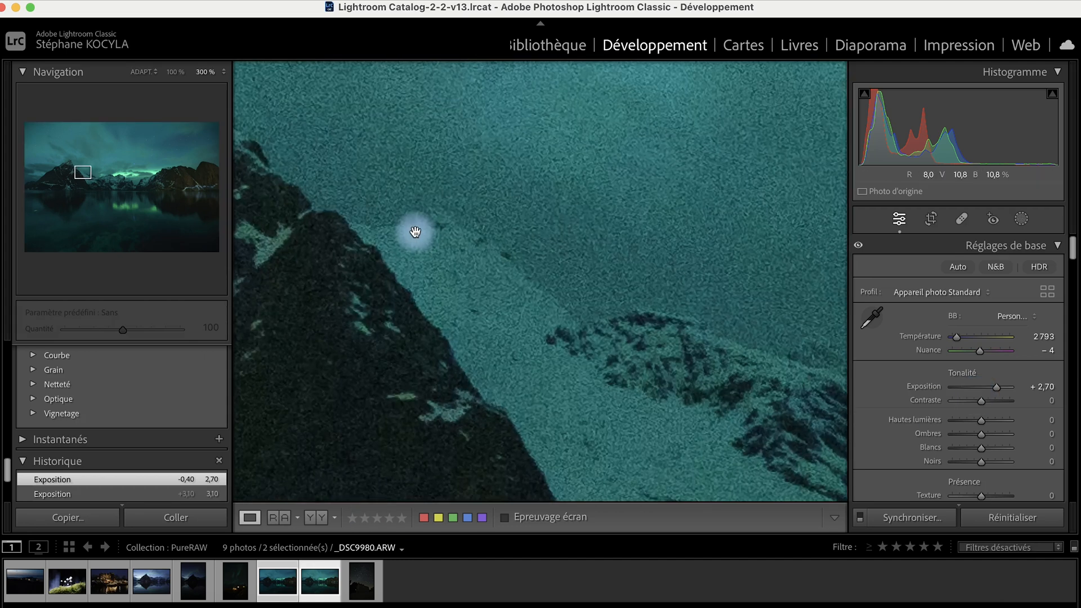
Pan the 300% ARW view to the mountain peak, then switch to the denoised DNG there.
drag(415, 232, 675, 306)
drag(574, 221, 727, 355)
drag(640, 268, 688, 404)
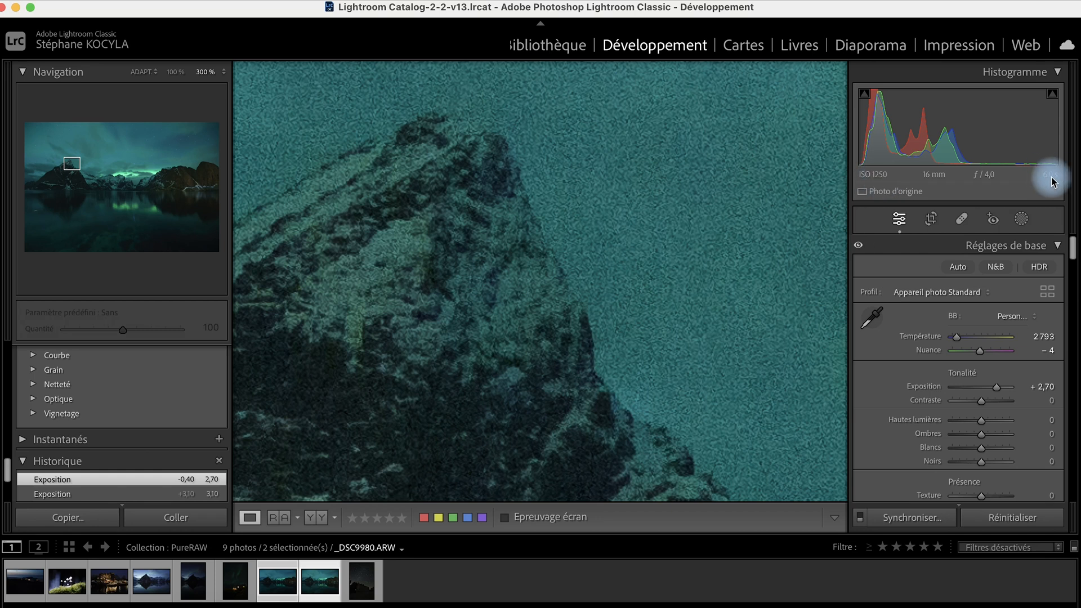
click(277, 580)
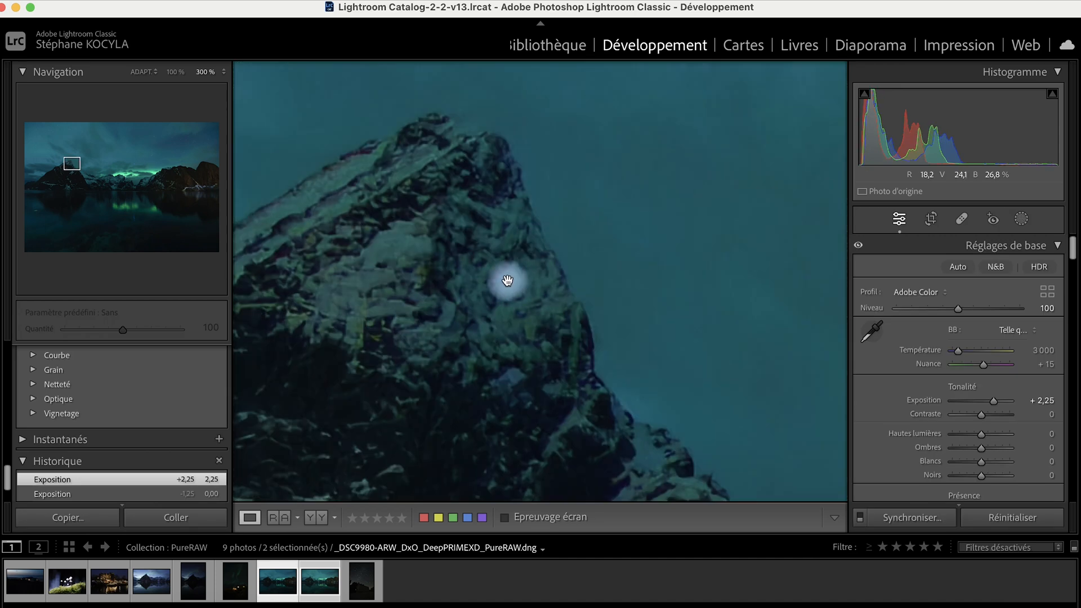
Inspect the denoised DNG at 300% along the rocky peak and snowy slopes.
drag(553, 297, 514, 196)
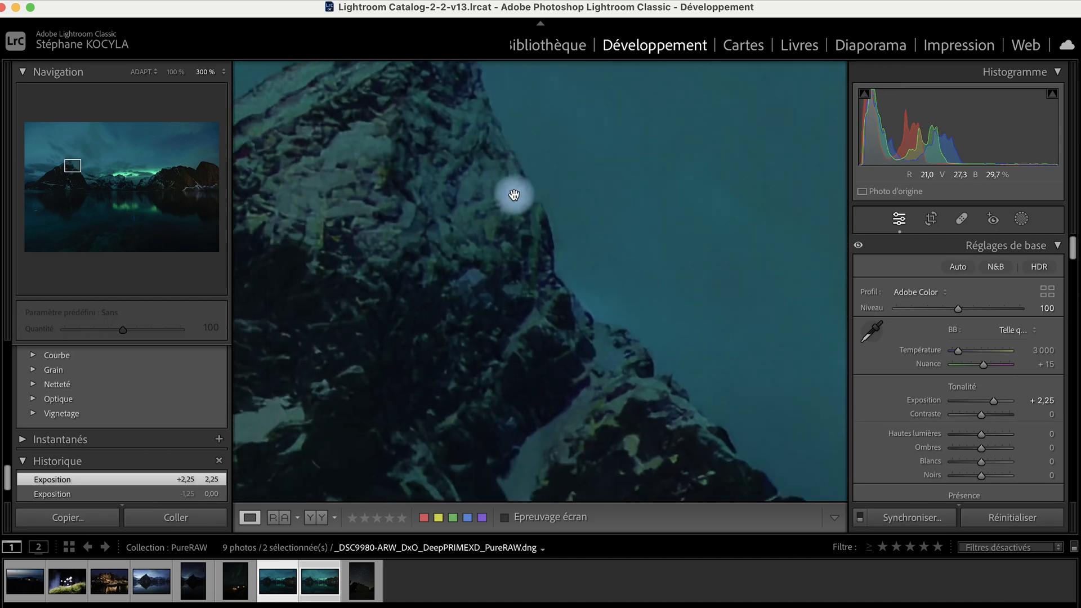
drag(579, 340, 591, 145)
drag(693, 274, 406, 251)
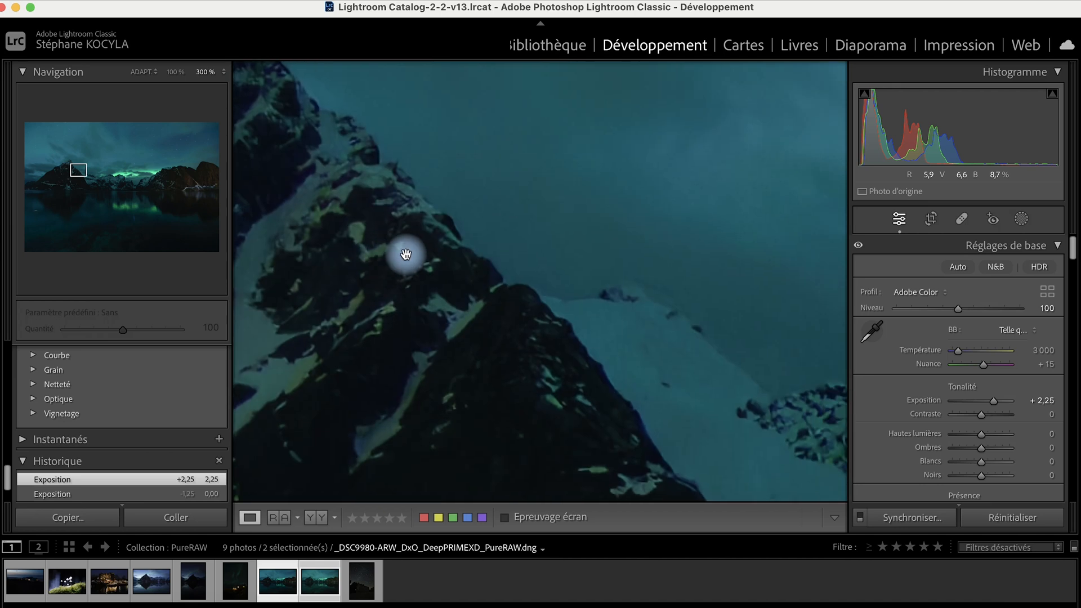
drag(633, 335, 580, 313)
drag(689, 323, 509, 205)
drag(422, 312, 613, 272)
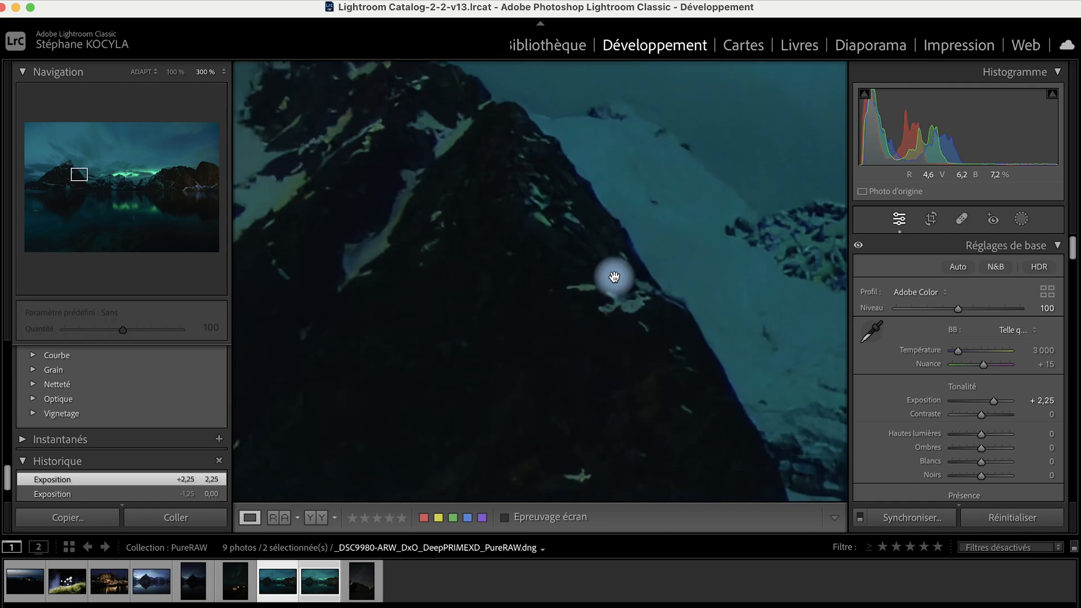
drag(468, 256, 611, 308)
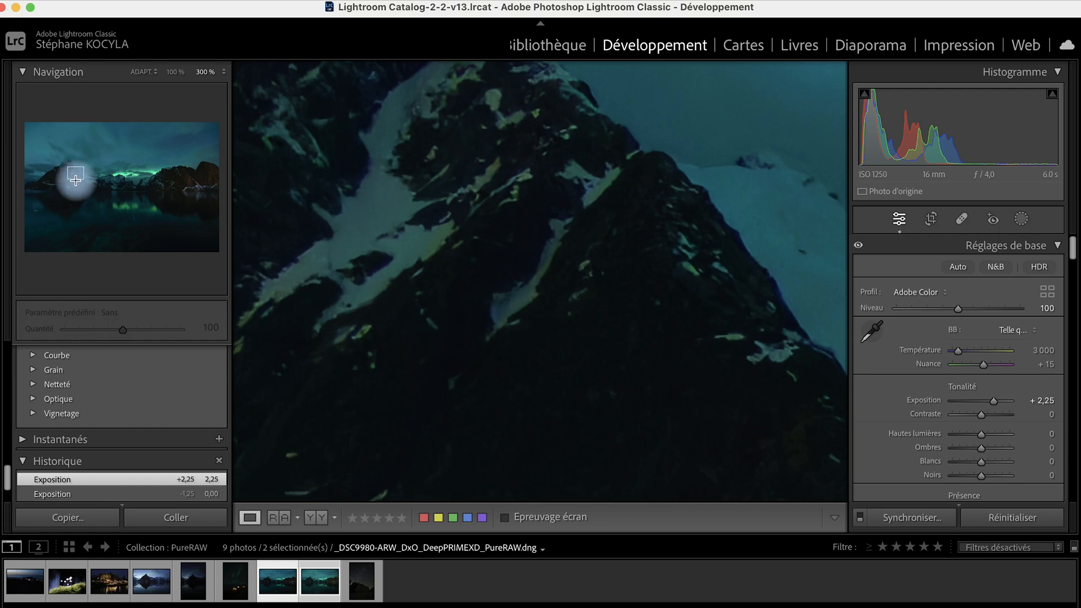
drag(664, 270, 310, 257)
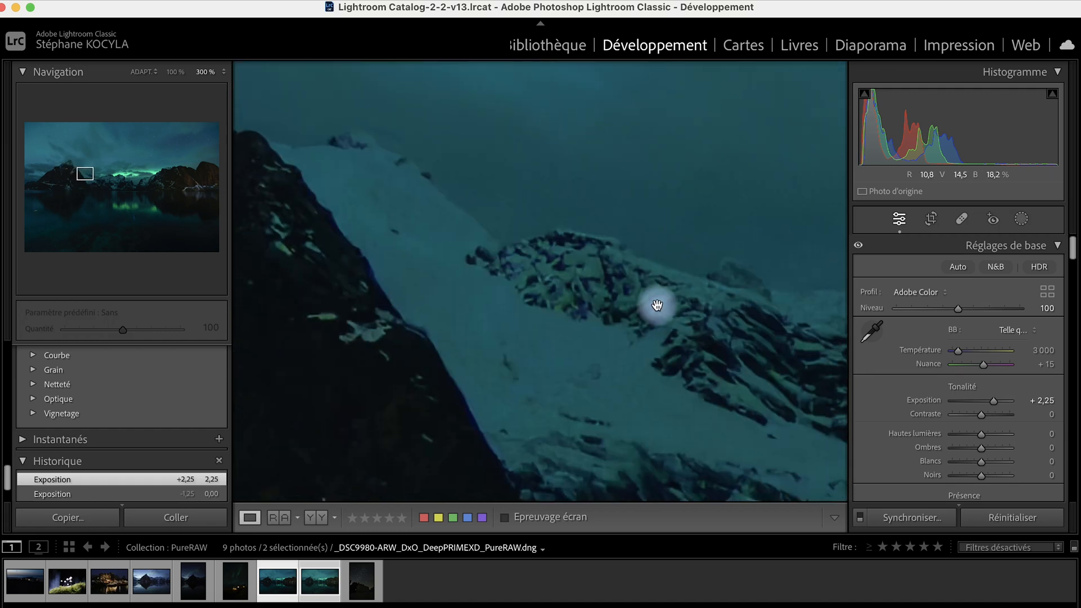
Inspect the aurora and starry sky at 300%, then fit the whole photo in view.
drag(657, 307, 387, 332)
drag(789, 336, 391, 318)
drag(640, 263, 363, 221)
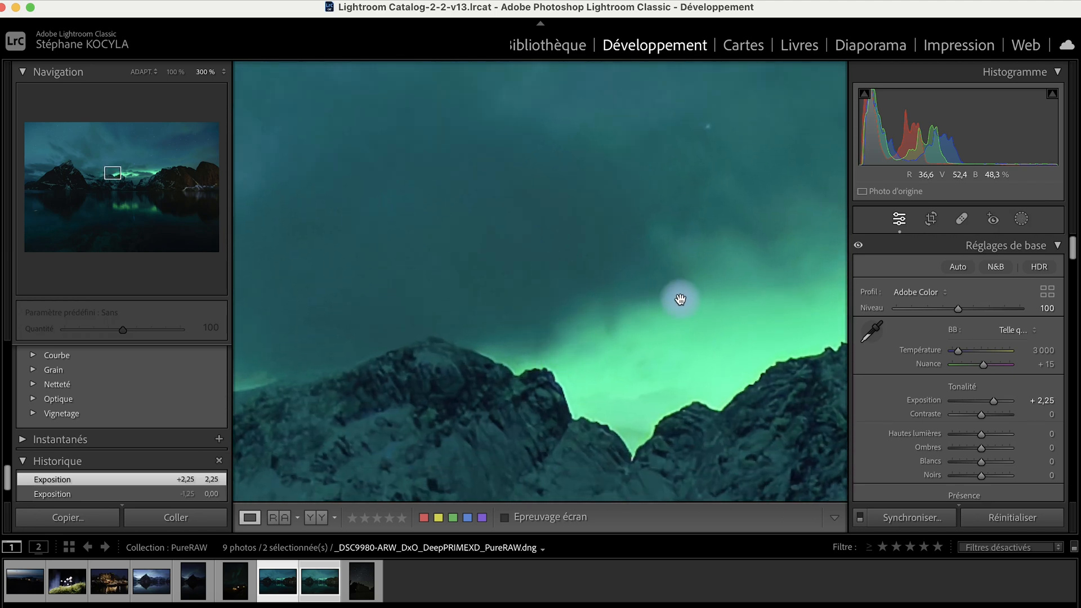
drag(642, 198, 644, 422)
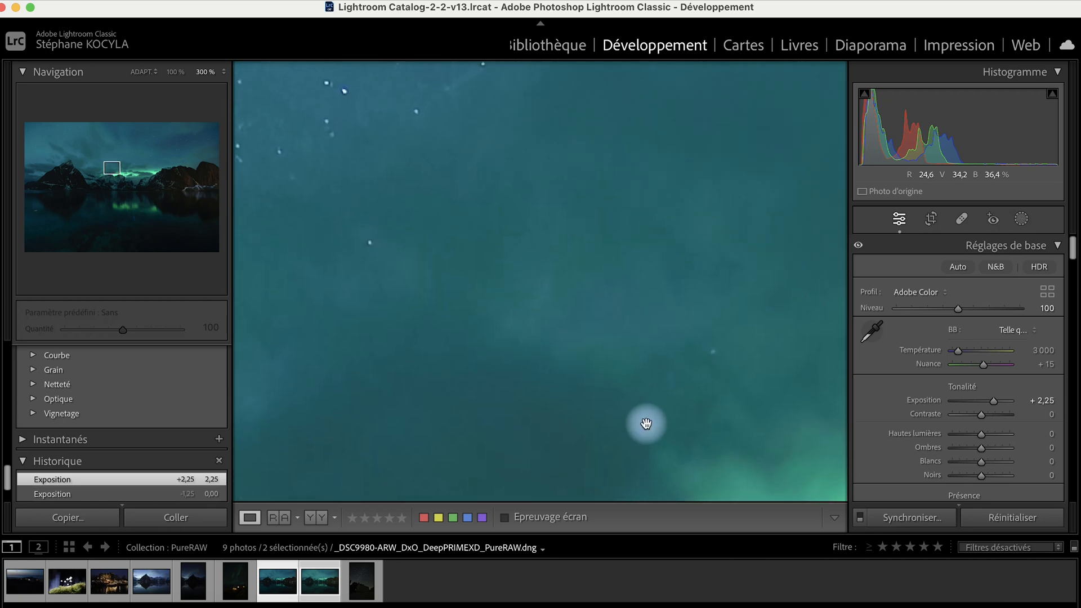
drag(482, 248, 729, 439)
drag(591, 179, 554, 431)
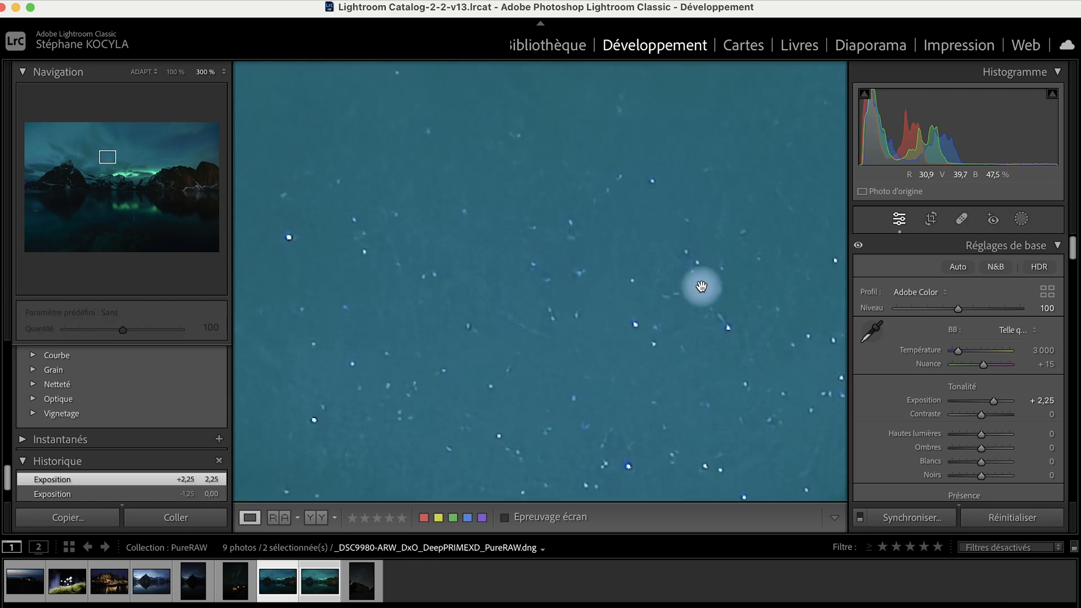
drag(704, 286, 321, 367)
drag(644, 161, 411, 383)
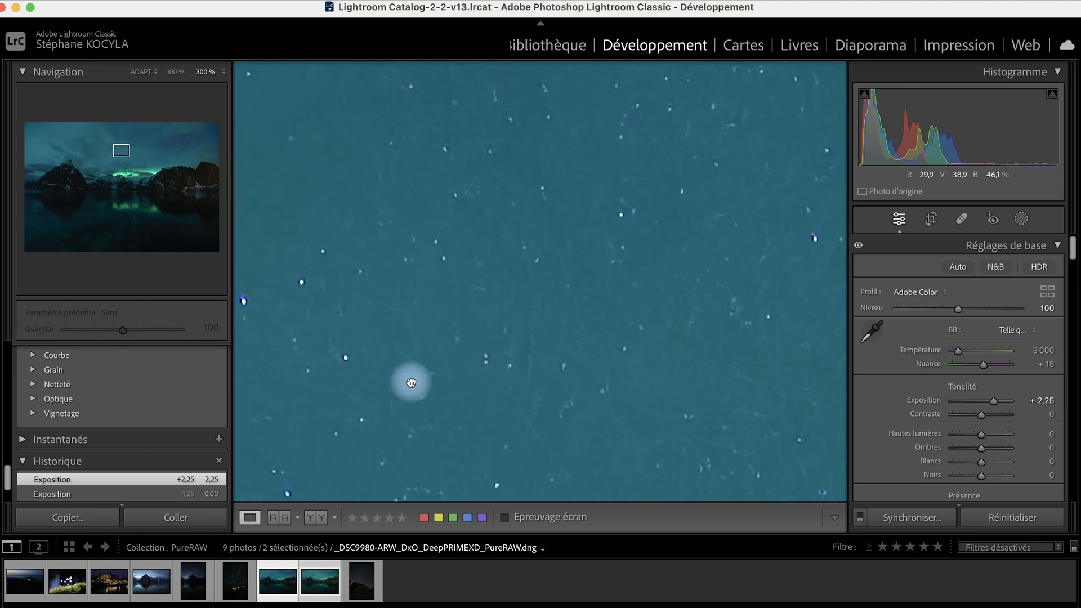
drag(611, 292, 492, 419)
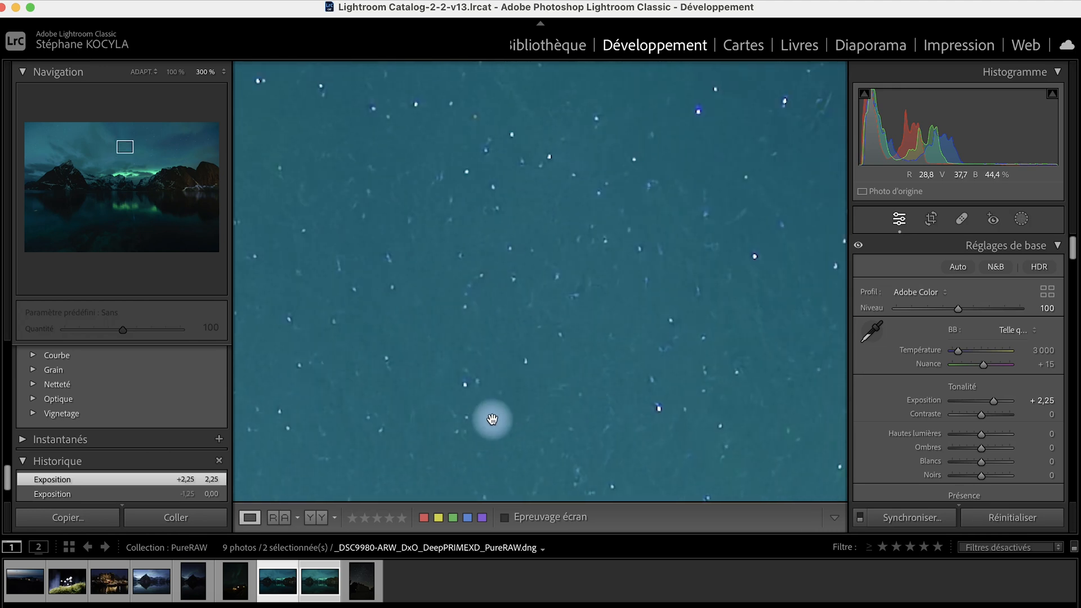
click(493, 420)
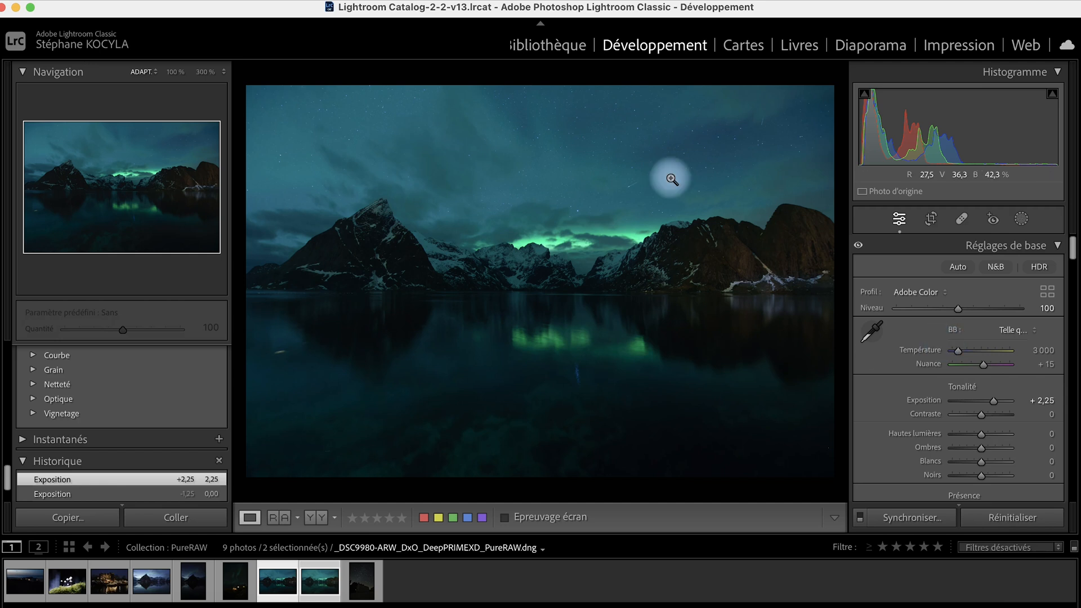
Inspect the DNG's meteor streak at 300% zoom, return to fit view, then select only _DSC9980.ARW.
click(631, 184)
drag(664, 192, 590, 286)
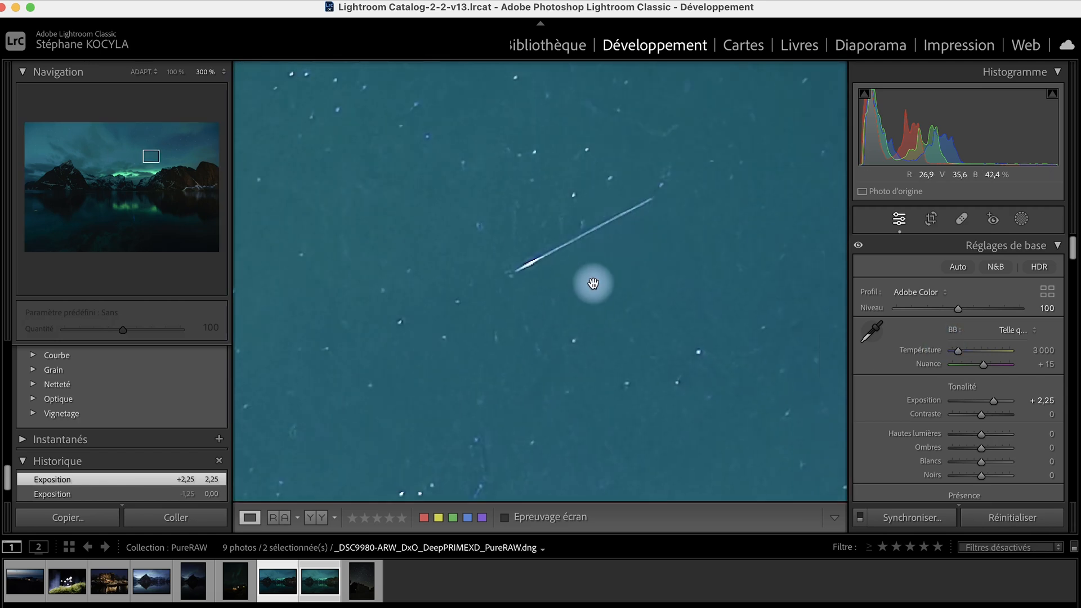
click(645, 289)
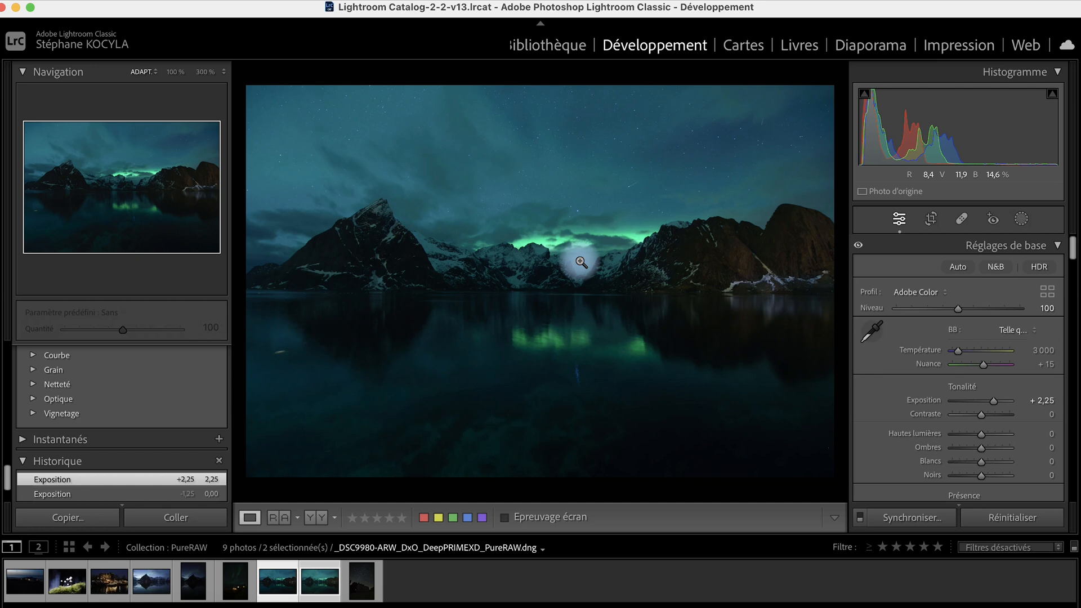
click(327, 587)
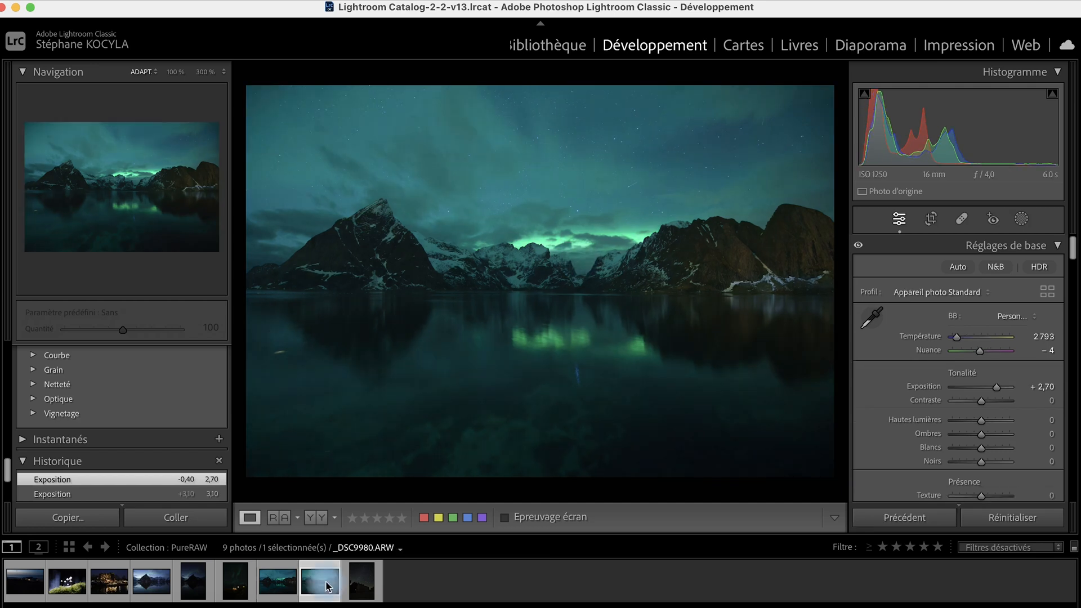